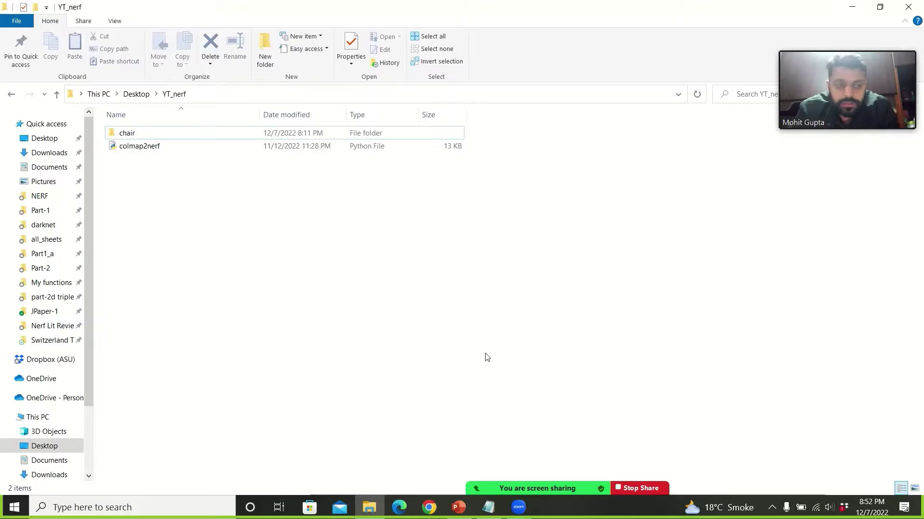
- Search Google for 'colmap' in a new Chrome window
click(429, 508)
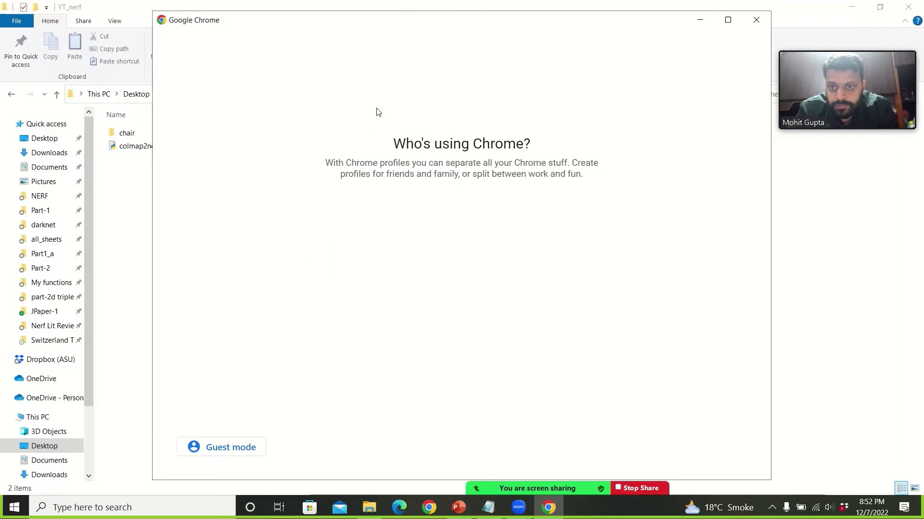
click(295, 336)
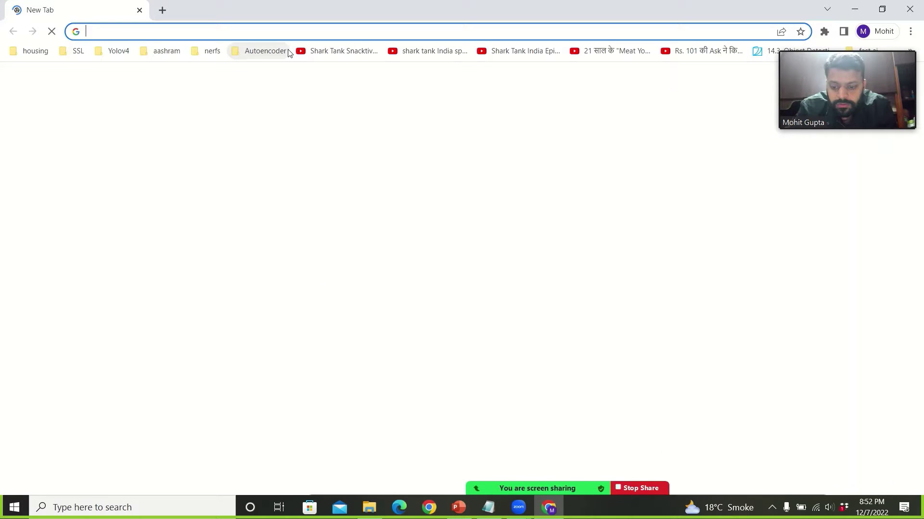
text(g)
key(BackSpace)
key(BackSpace)
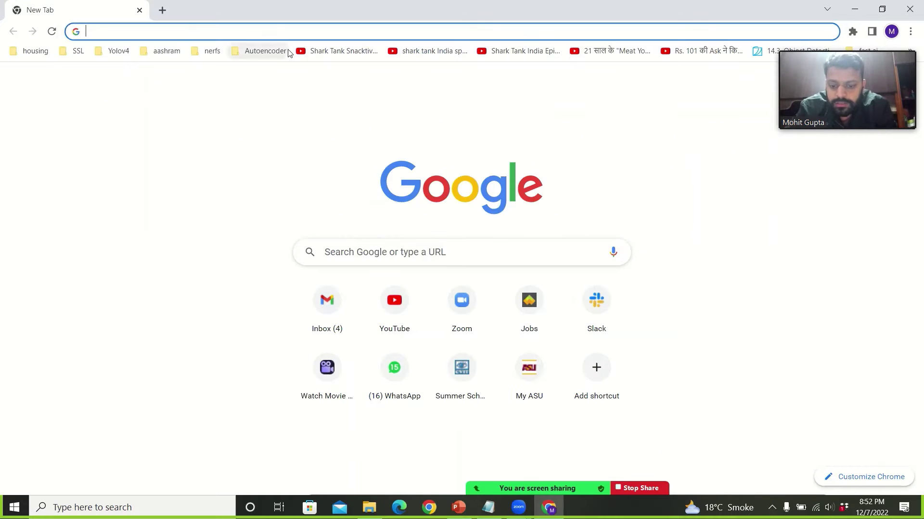
text(colma)
key(BackSpace)
text(p)
key(BackSpace)
key(Return)
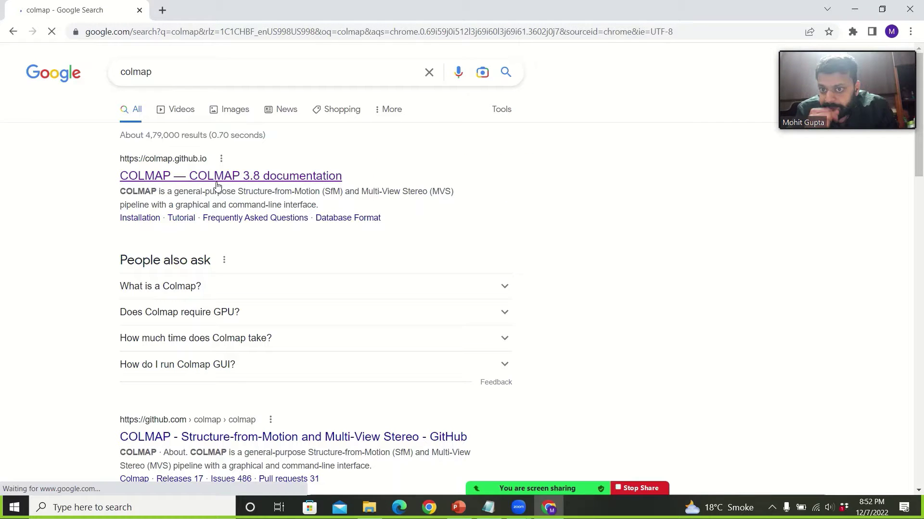
- Open the colmap.github.io documentation and scroll to the Download and Getting Started sections
click(293, 182)
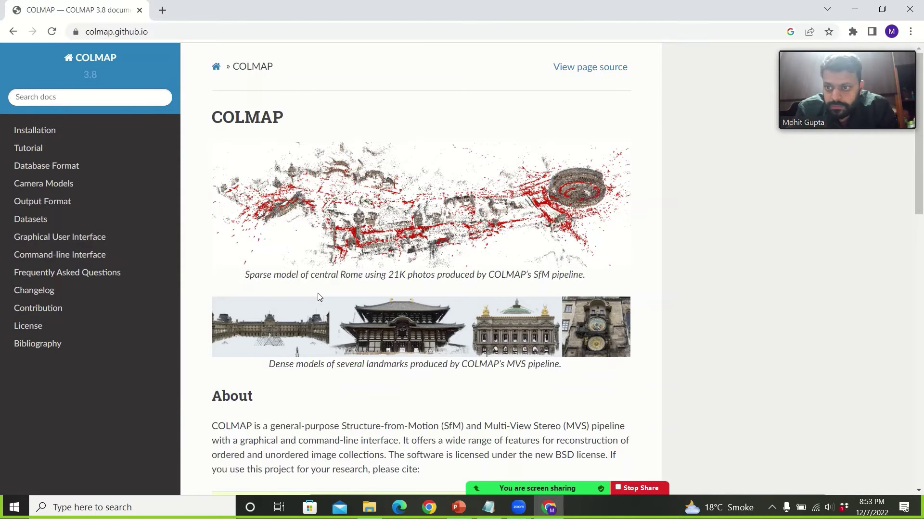
scroll(319, 295, down, 10)
scroll(318, 296, down, 5)
scroll(320, 298, up, 12)
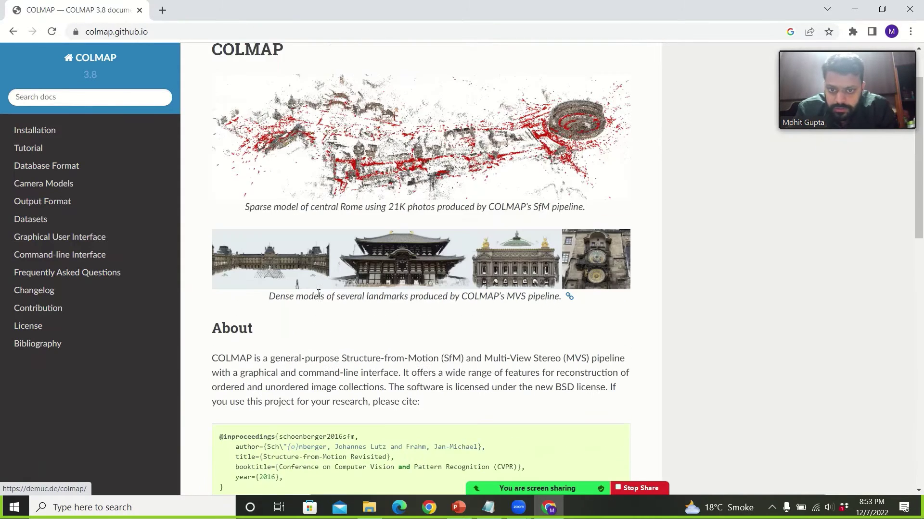
scroll(319, 293, down, 1)
scroll(318, 294, down, 8)
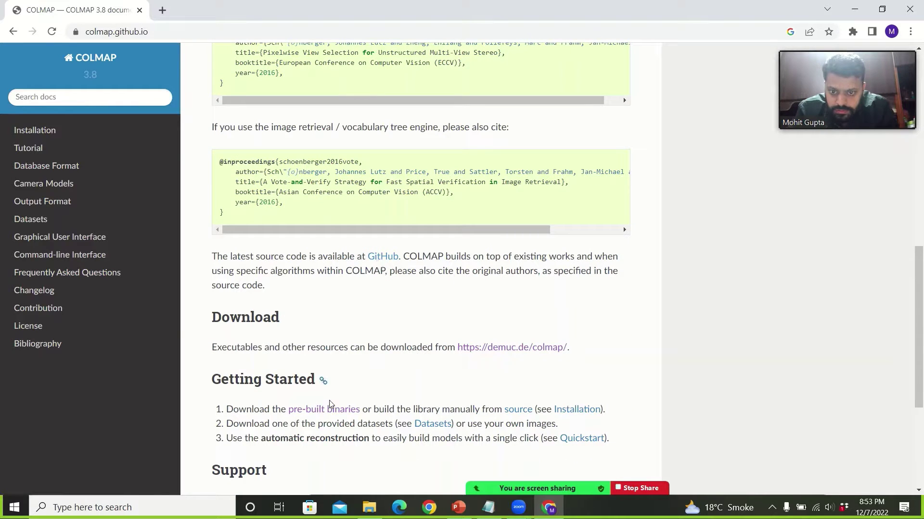
- Follow the pre-built binaries link to the GitHub Release 3.7 page and scroll down to its Assets list
click(325, 412)
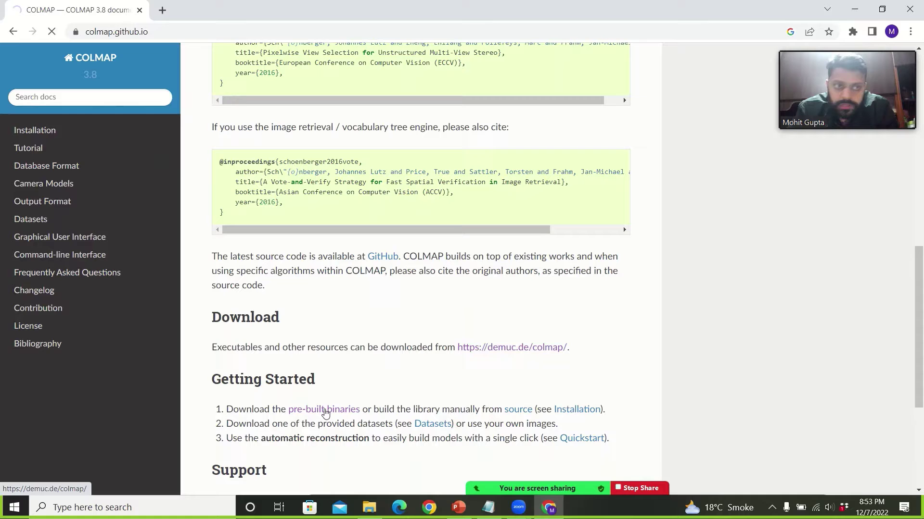
scroll(319, 326, down, 10)
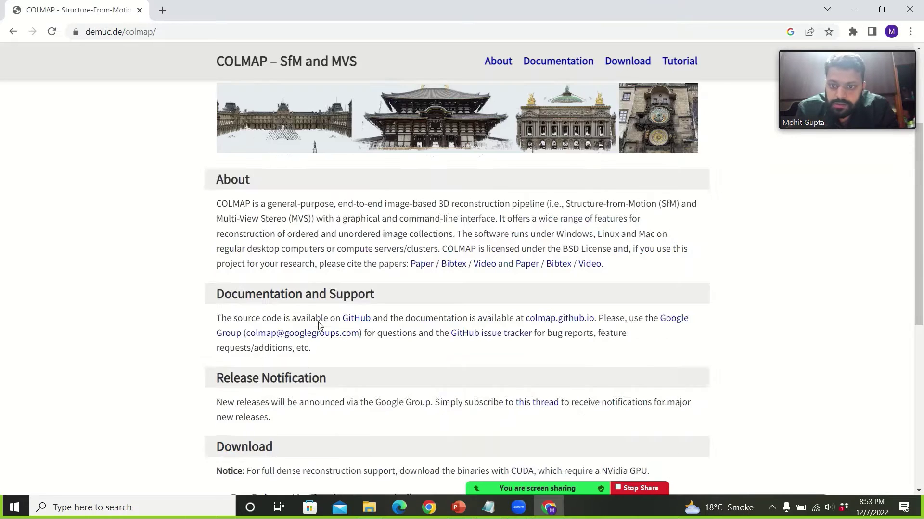
click(319, 326)
scroll(320, 325, up, 2)
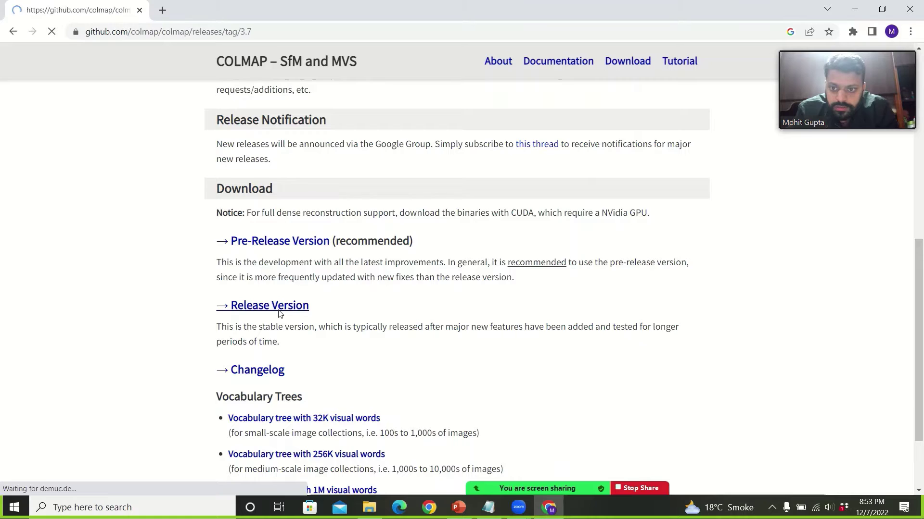
scroll(279, 314, down, 10)
scroll(279, 314, down, 15)
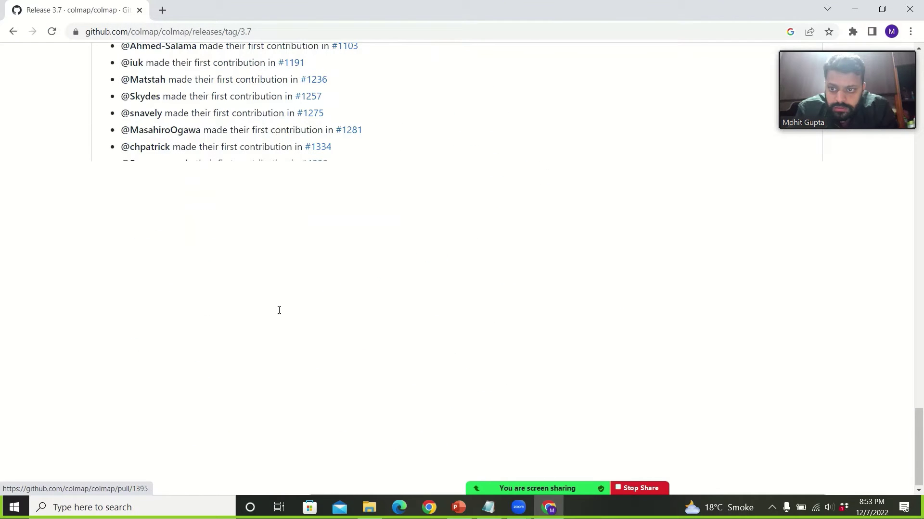
scroll(279, 310, down, 2)
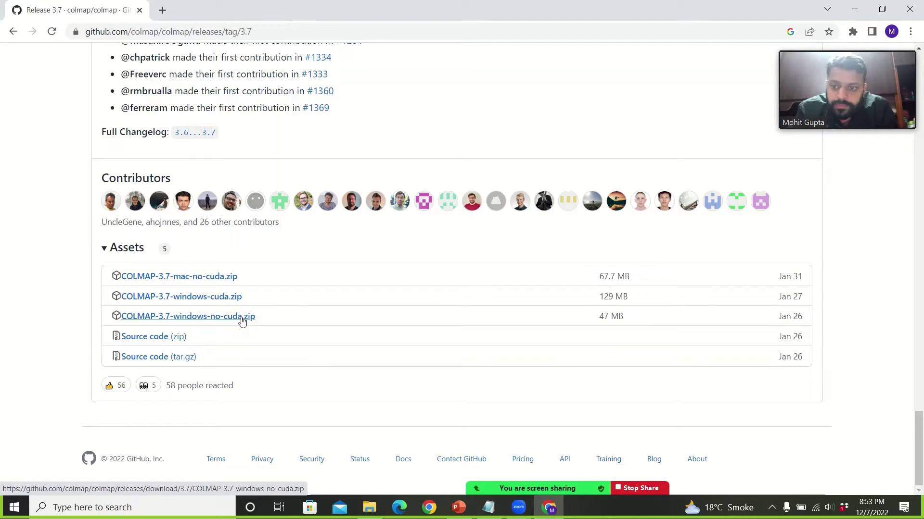
- Go from YT_nerf up to the Desktop and select the COLMAP-3.7-windows-no-cuda folder
click(369, 509)
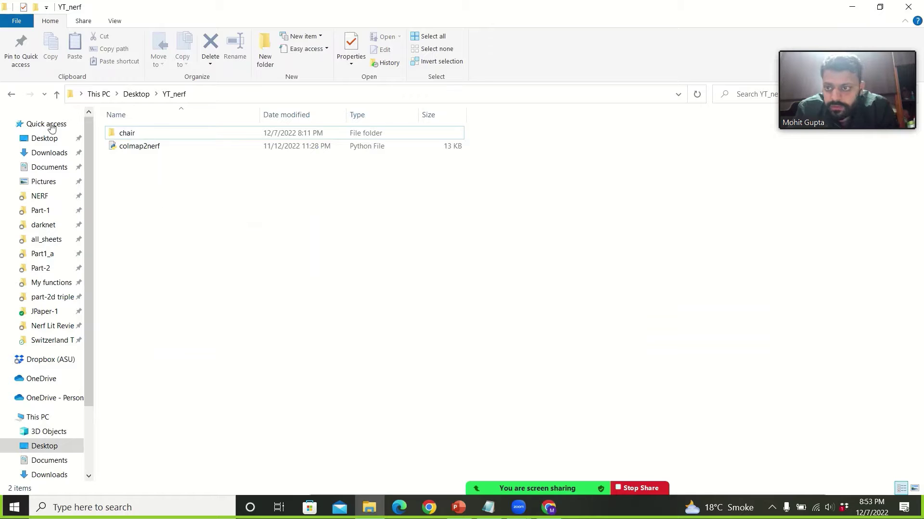
click(136, 94)
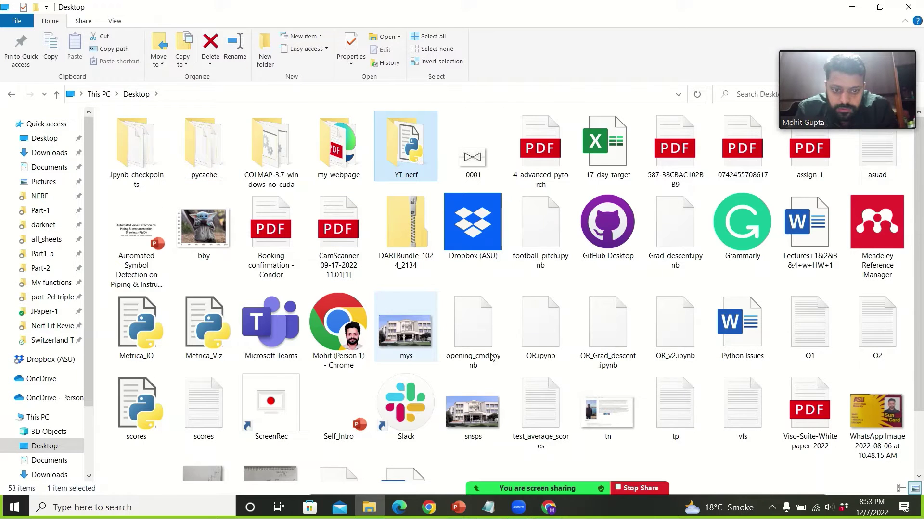
scroll(672, 418, down, 3)
scroll(280, 421, up, 3)
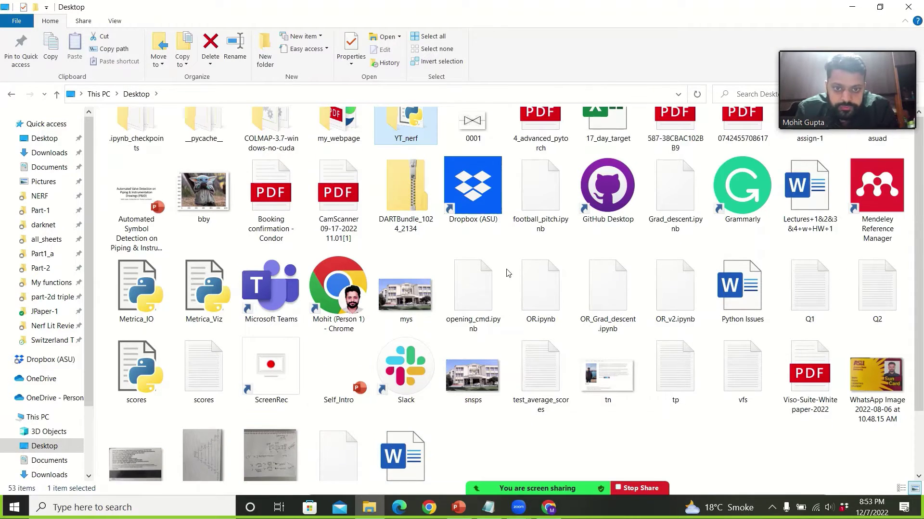
click(268, 164)
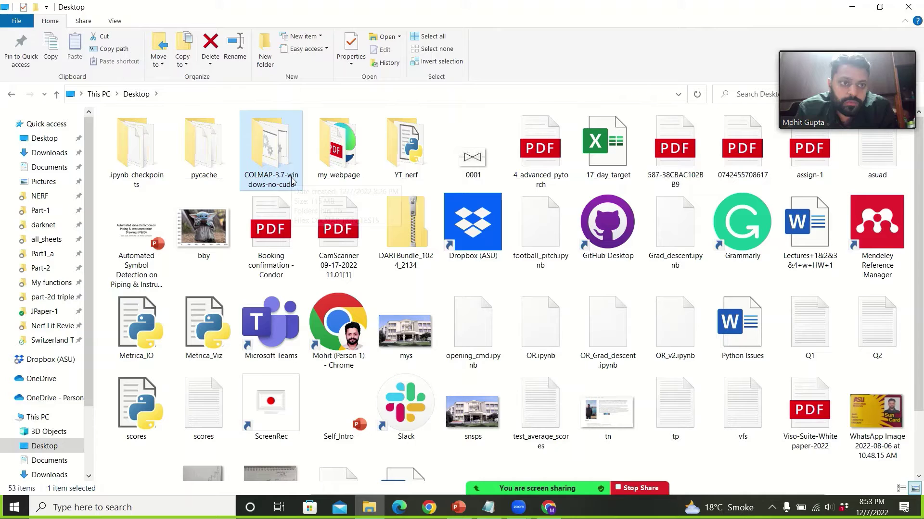
- Open the system Path variable's entry list and edit the COLMAP folder entry
key(super)
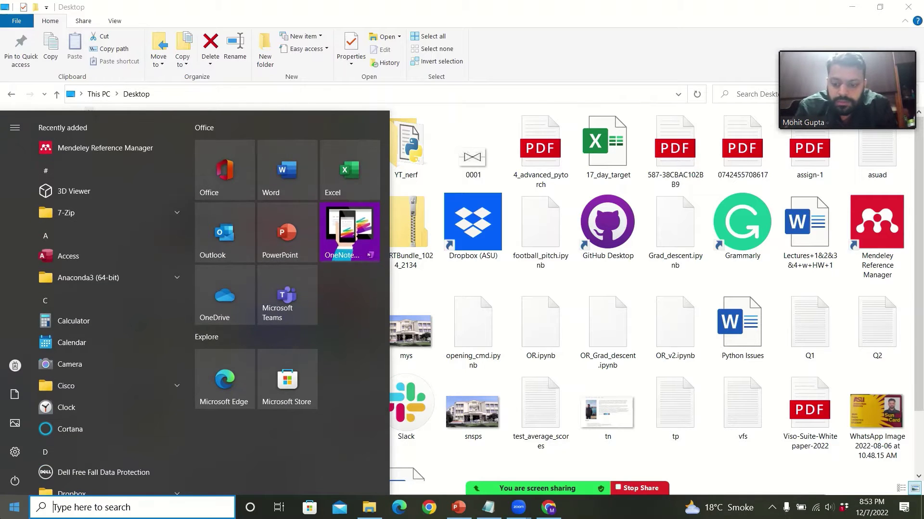
text(senv)
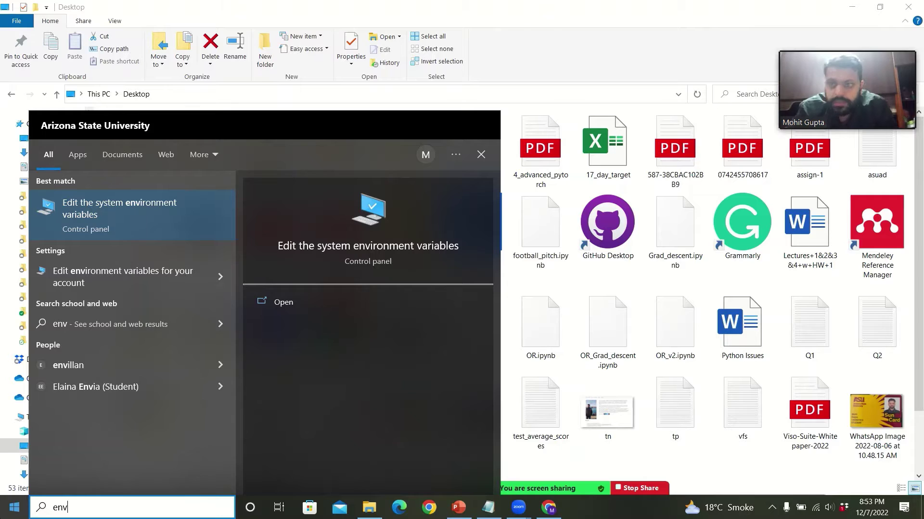
key(Return)
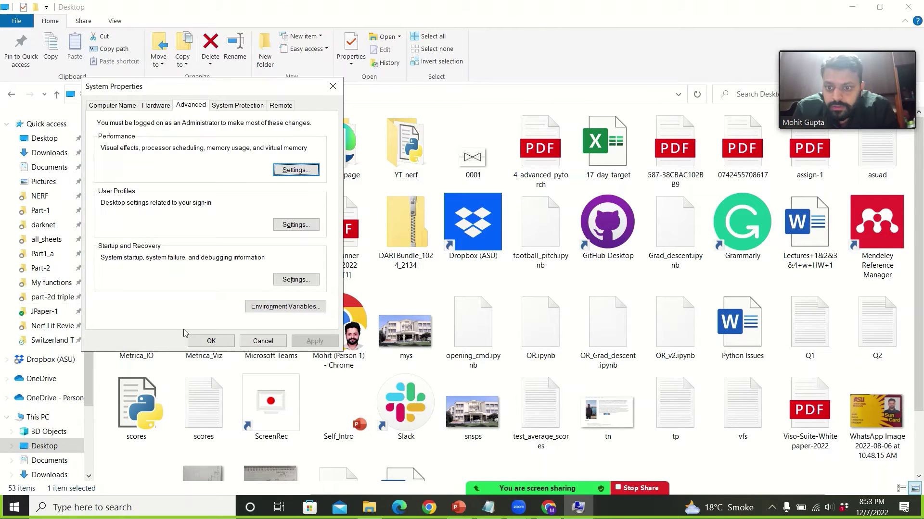
click(294, 311)
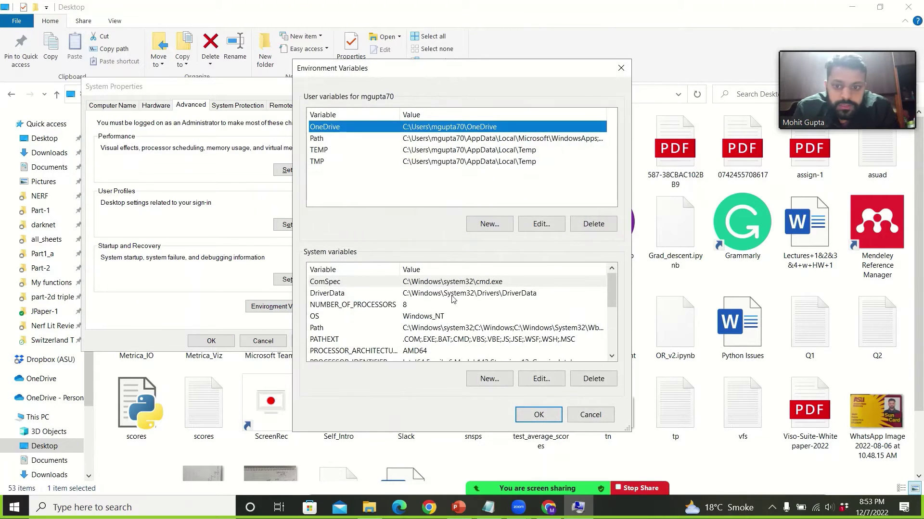
click(337, 328)
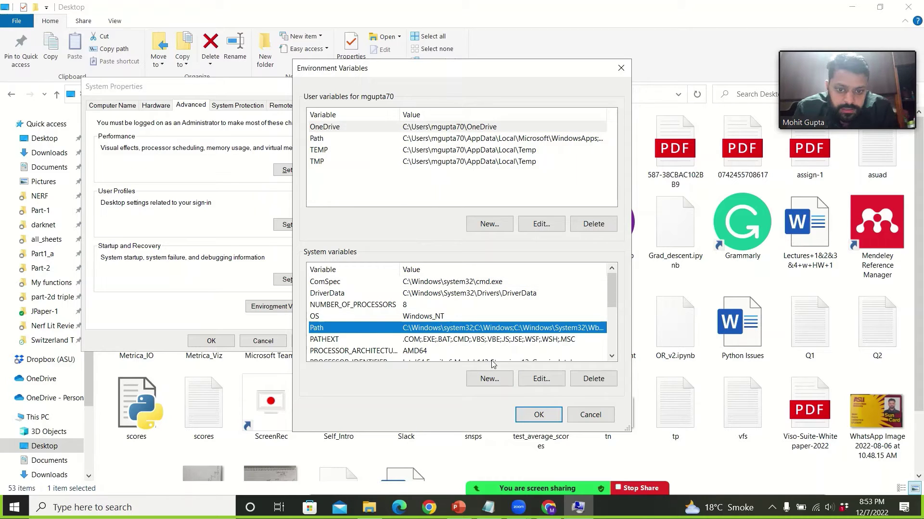
click(541, 380)
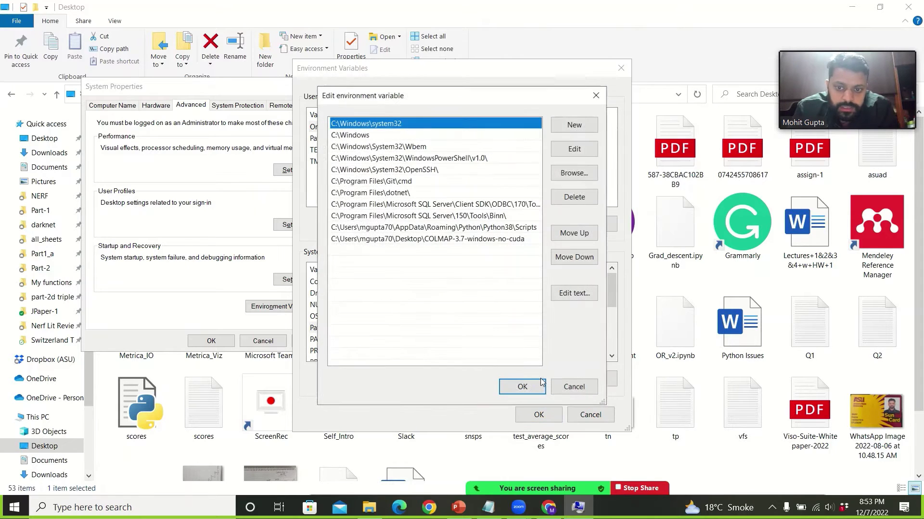
double_click(351, 239)
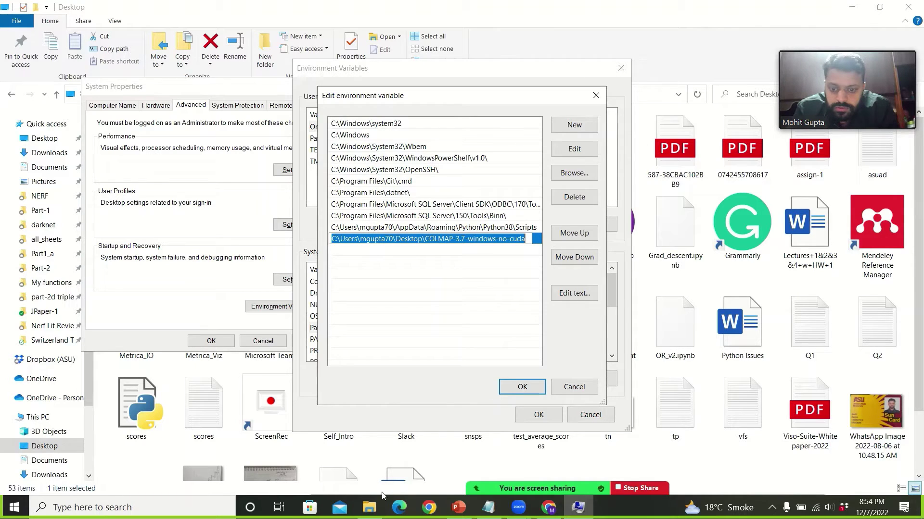
- Open the COLMAP-3.7-windows-no-cuda folder on the Desktop and reveal its full path
click(369, 508)
double_click(272, 153)
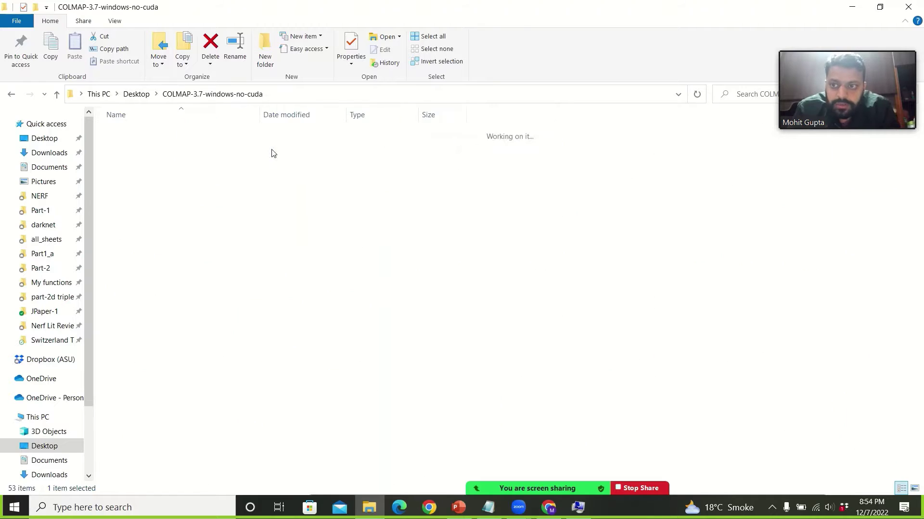
click(373, 98)
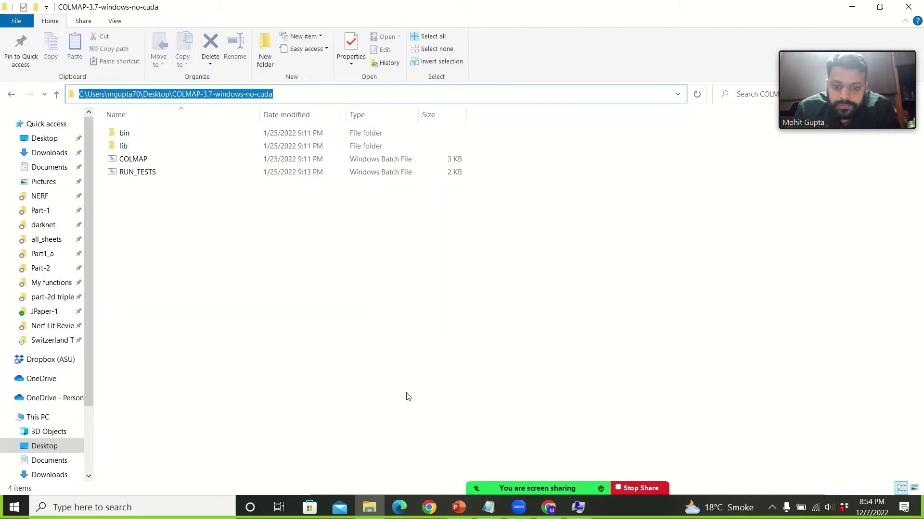
- Confirm the Path edits with OK in Edit environment variable, Environment Variables and System Properties
click(577, 508)
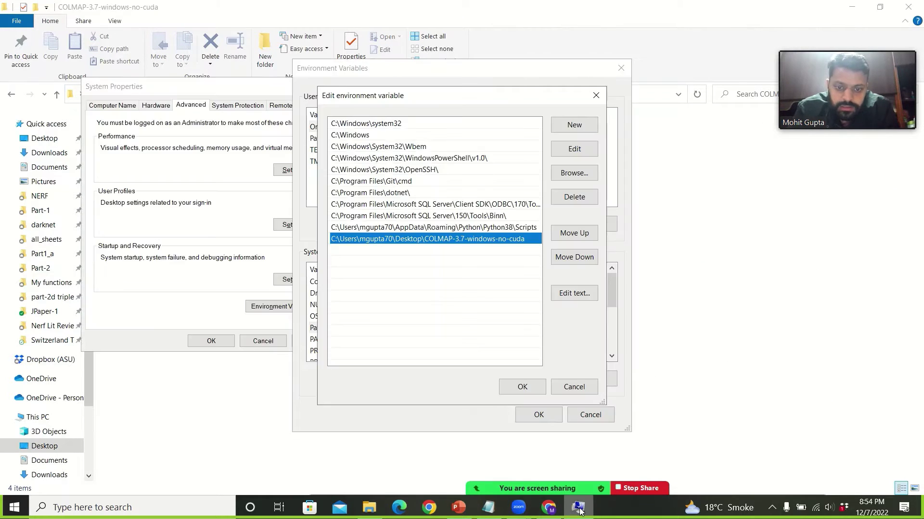
click(520, 386)
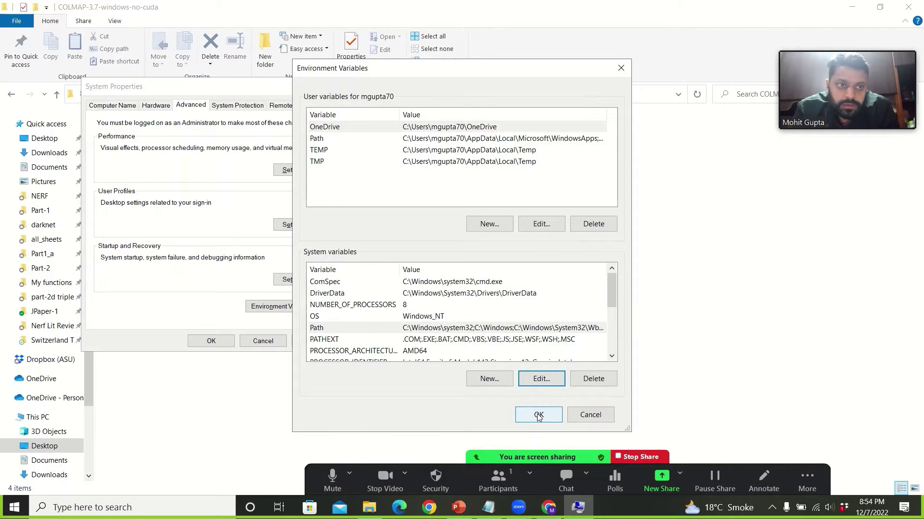
click(538, 415)
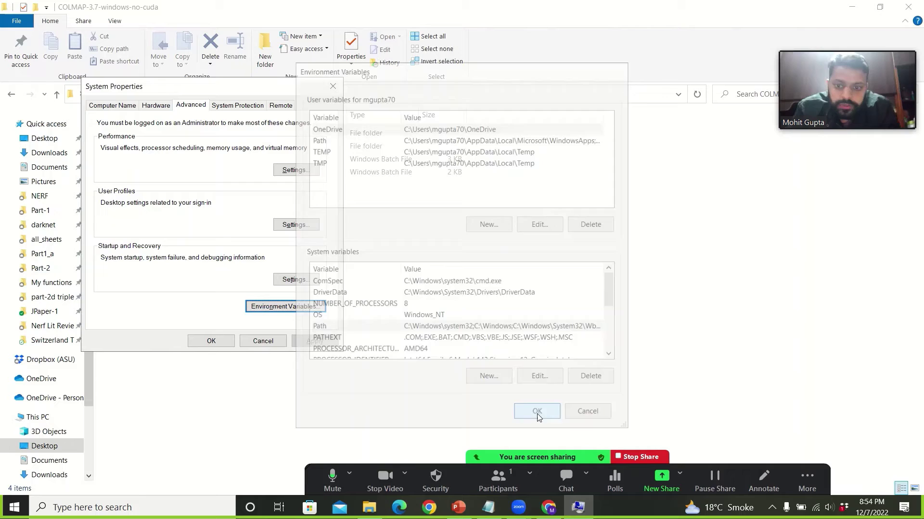
click(210, 341)
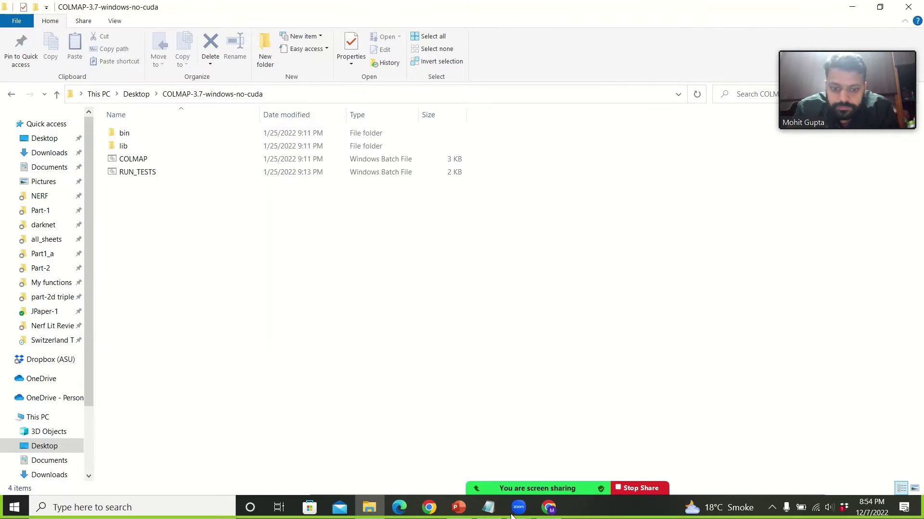
- Search 'instant ngp' in a new tab and open the NVlabs/instant-ngp repository's scripts folder
click(547, 508)
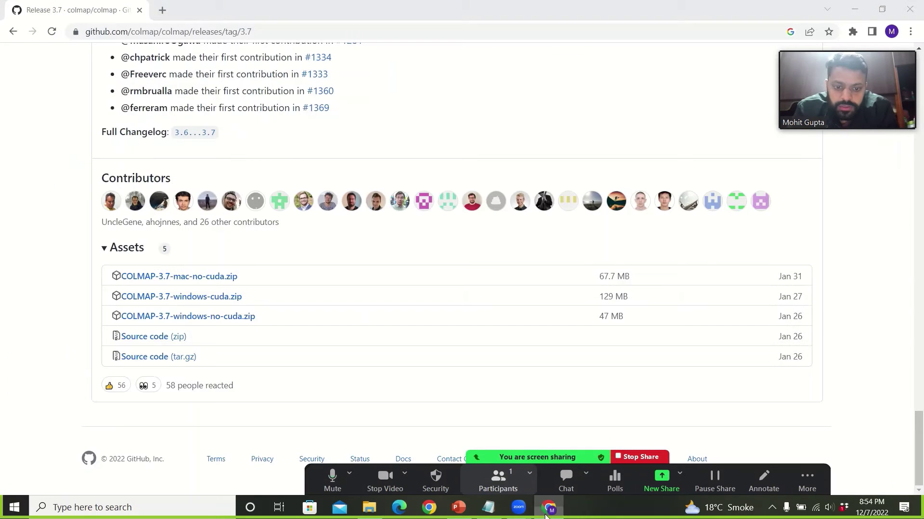
click(163, 10)
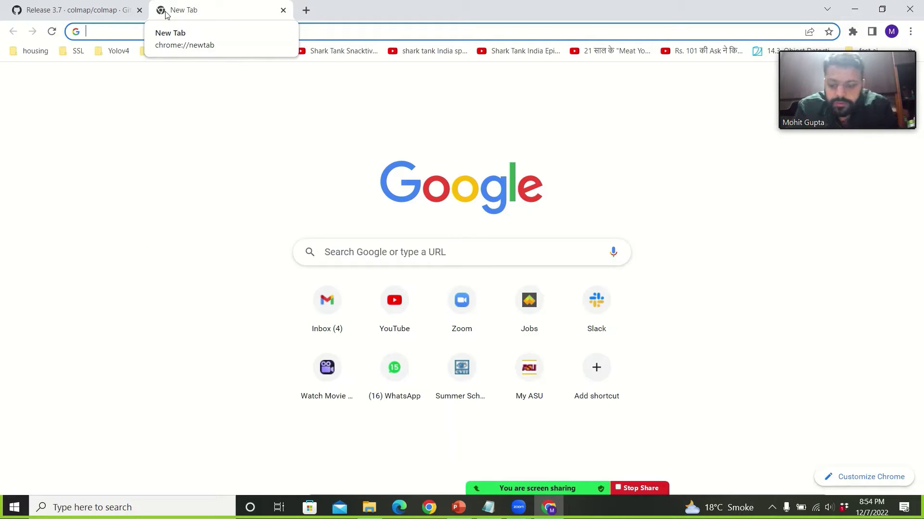
text(instant)
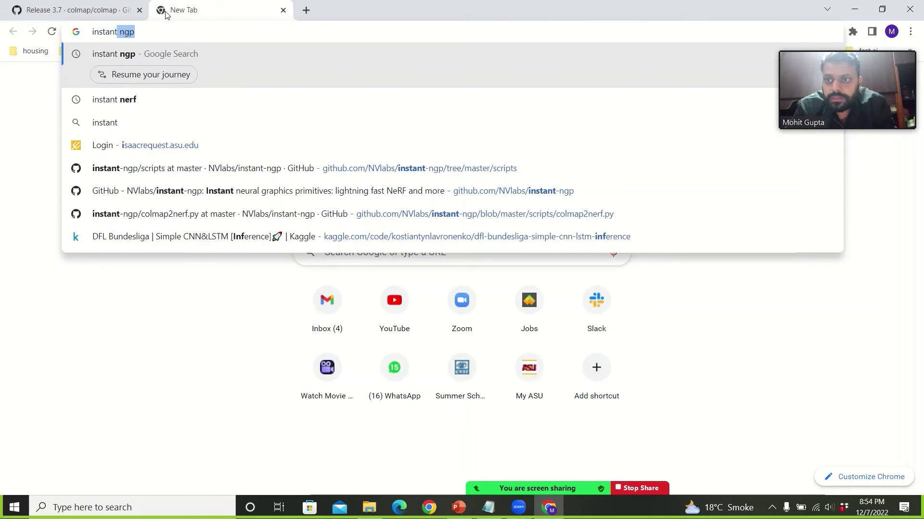
key(Return)
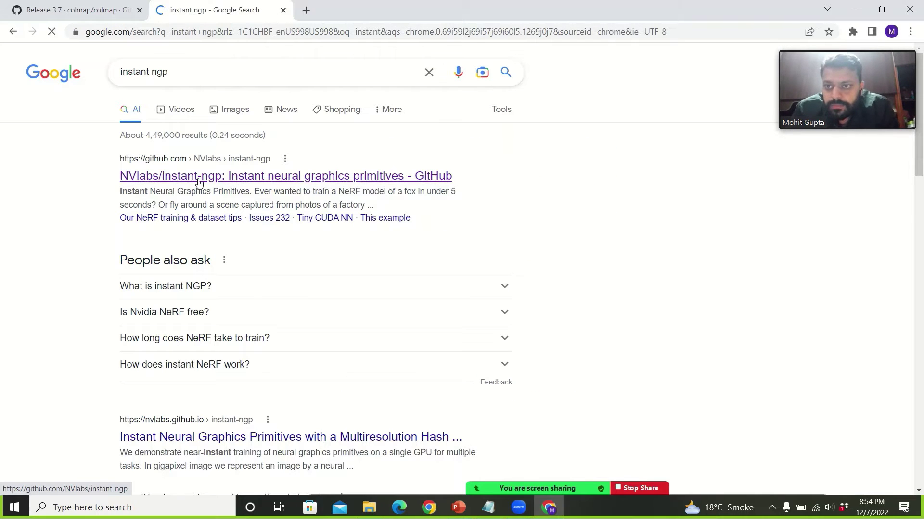
click(199, 182)
scroll(15, 306, down, 5)
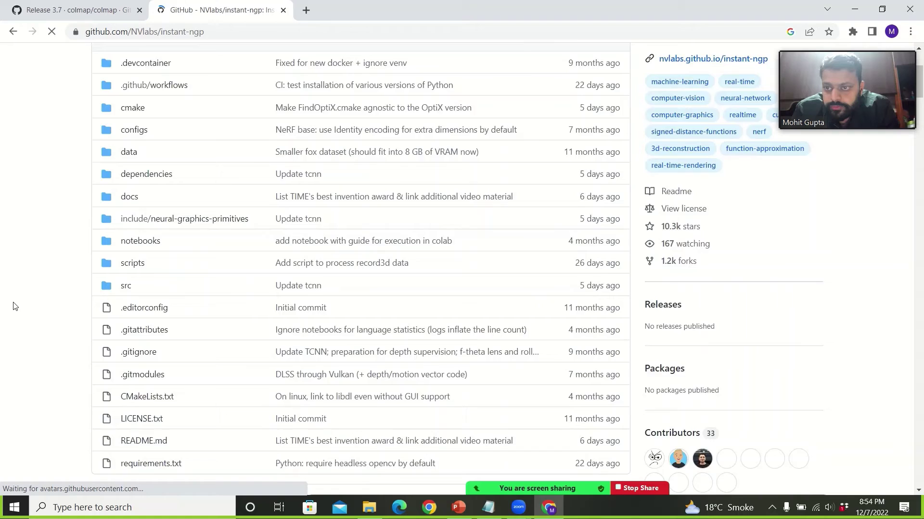
scroll(14, 306, down, 1)
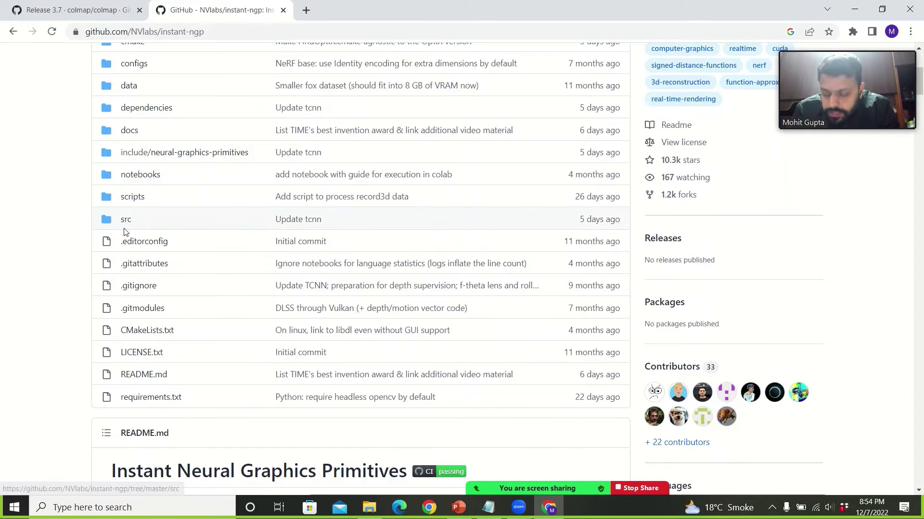
click(129, 206)
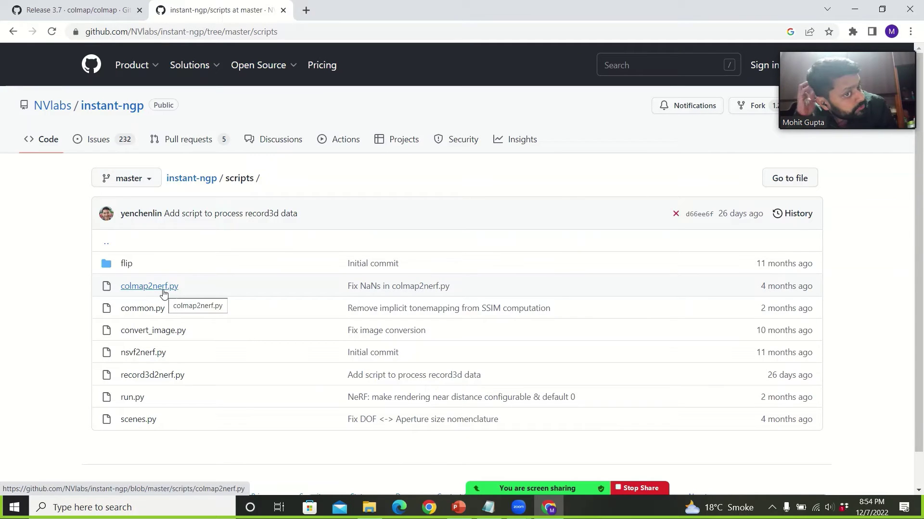
- Open the YT_nerf folder on the Desktop and then its chair subfolder
click(369, 507)
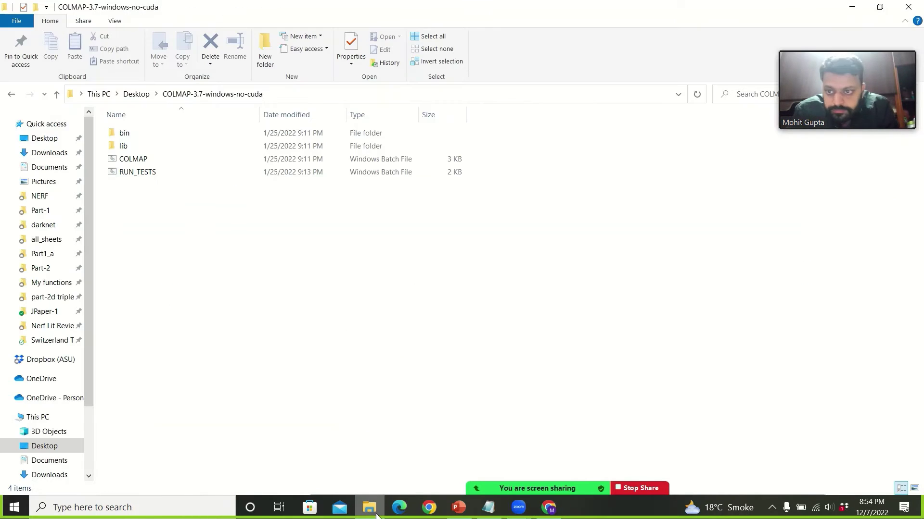
click(136, 94)
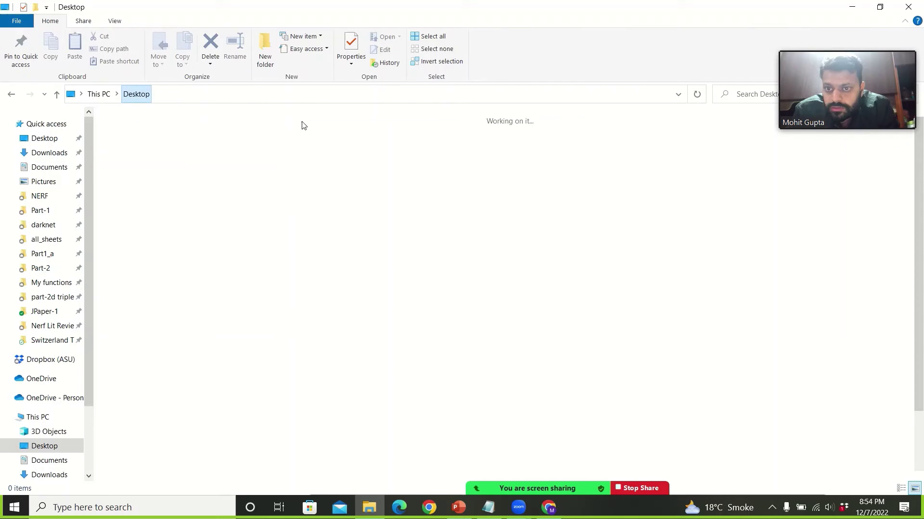
click(396, 150)
double_click(395, 150)
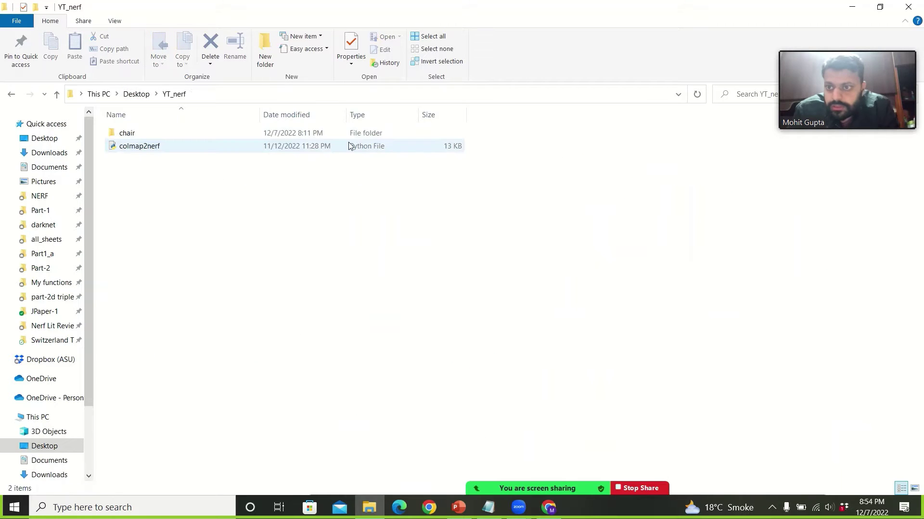
click(145, 147)
double_click(124, 133)
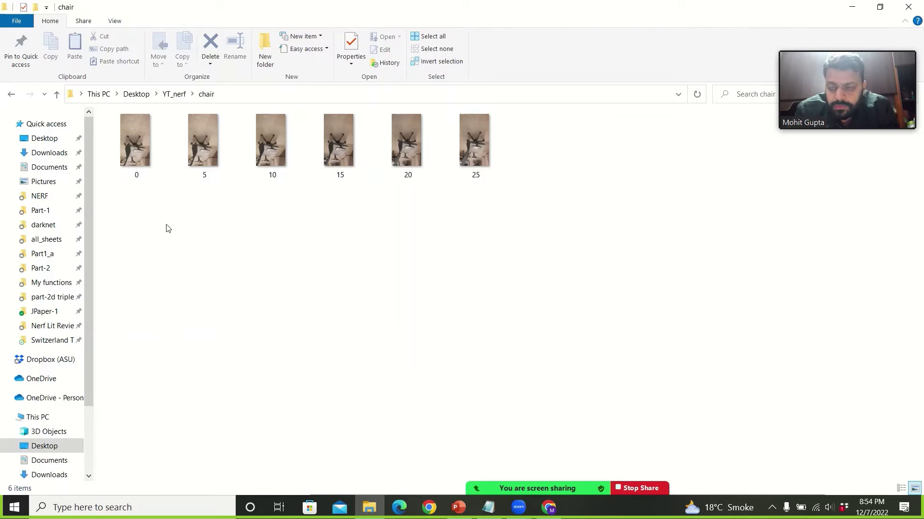
- Preview the six chair images, close the preview, and return to YT_nerf
key(ctrl+a)
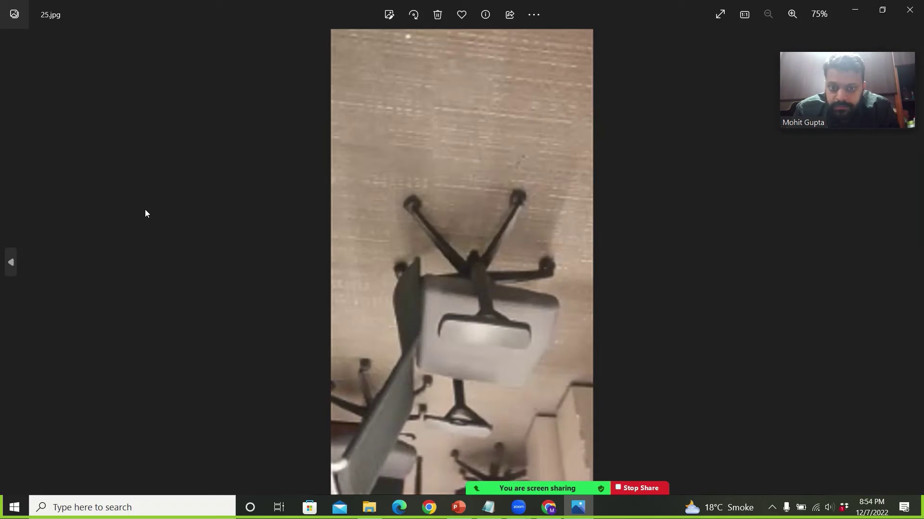
click(909, 10)
click(509, 244)
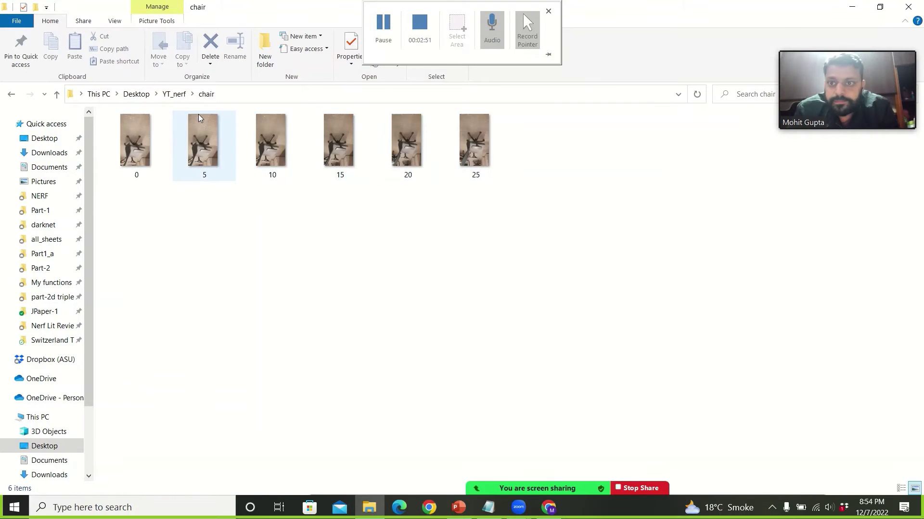
click(173, 95)
- Launch Anaconda Prompt and change directory into Desktop\YT_nerf
click(362, 99)
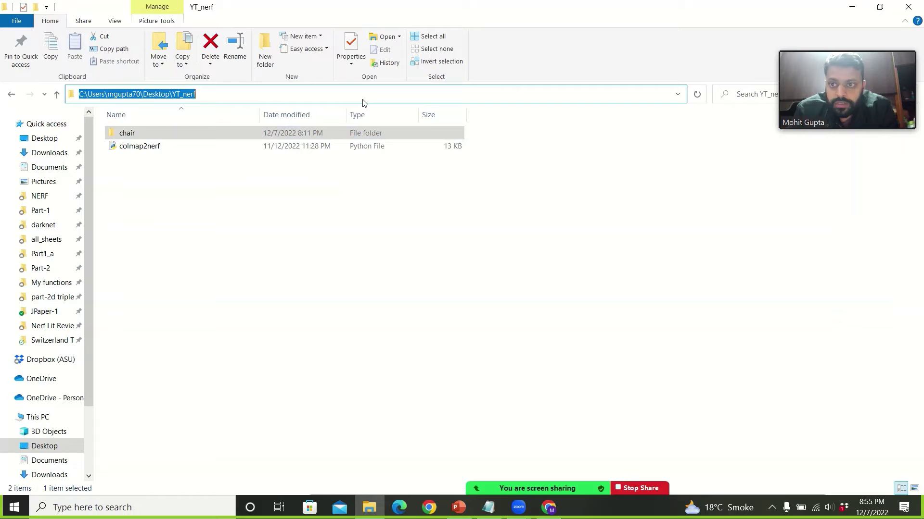
key(super)
text(ana)
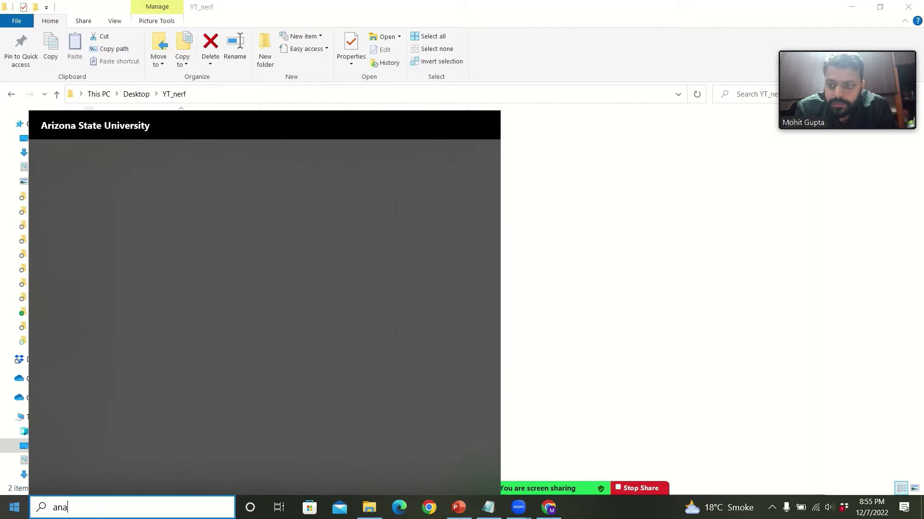
click(136, 264)
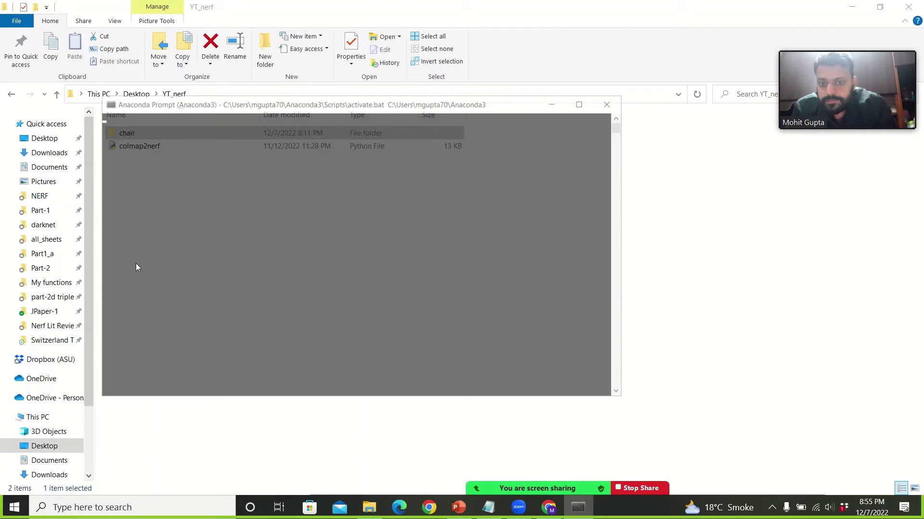
text(cd)
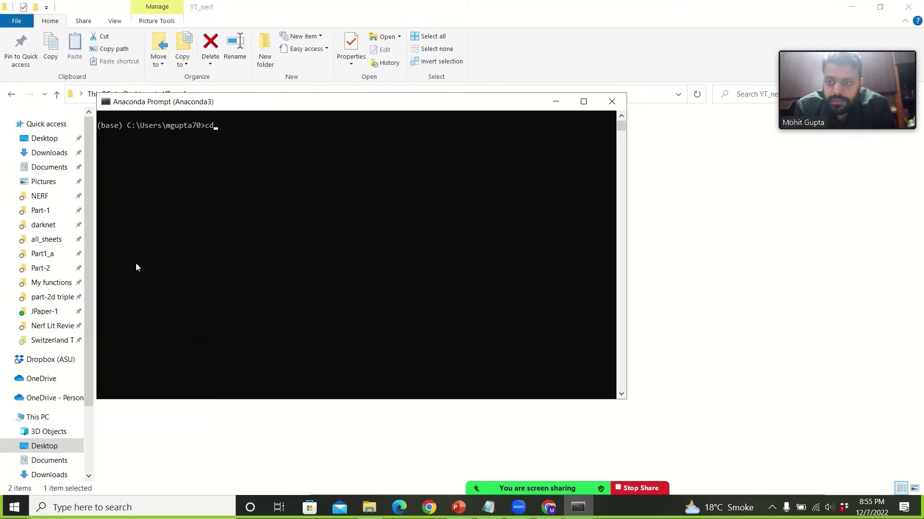
text( D)
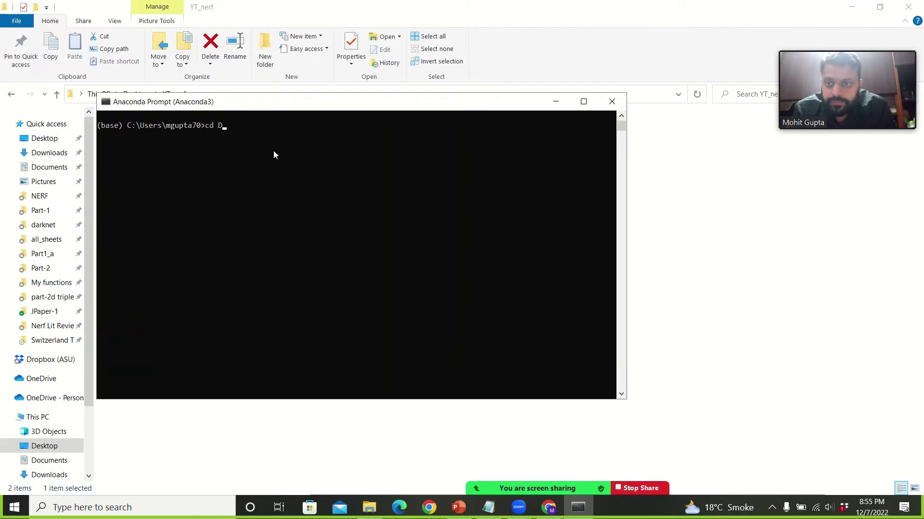
text(esktop\YT_nerf)
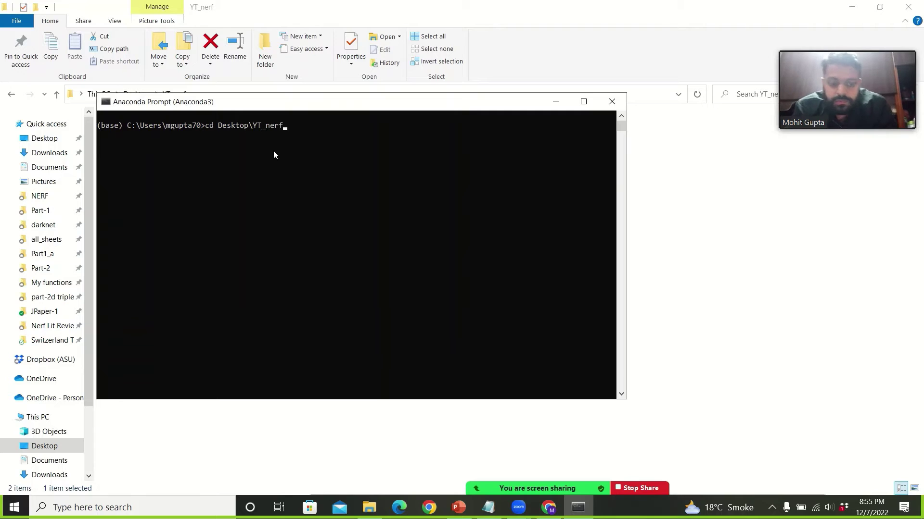
key(Return)
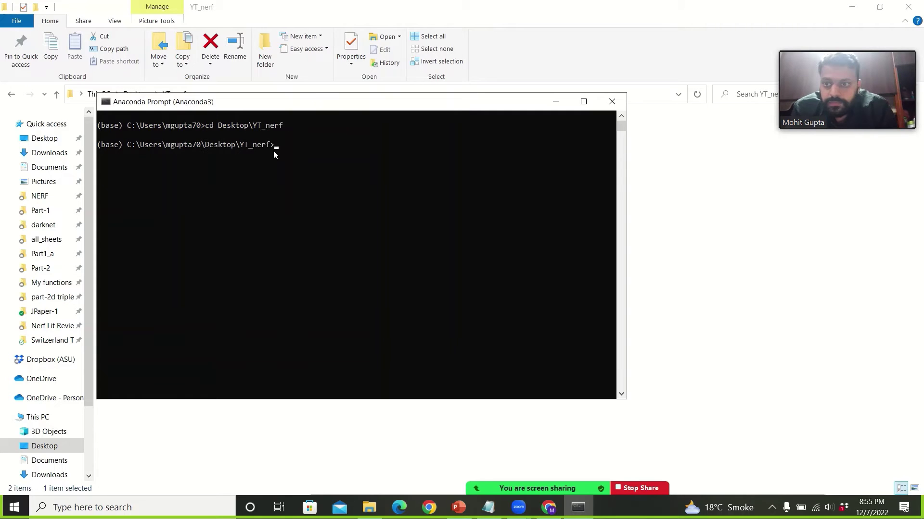
- Copy the colmap2nerf command from Notepad and paste it into the prompt
drag(335, 105, 385, 170)
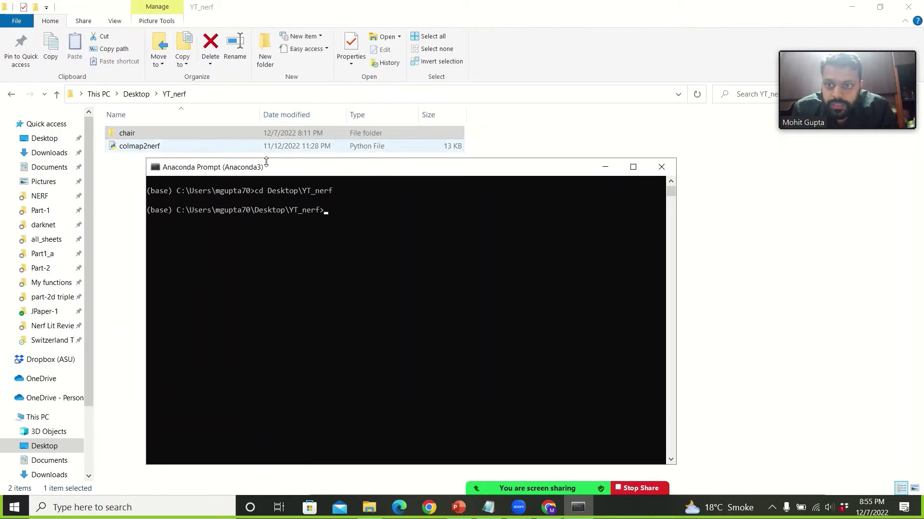
click(489, 508)
drag(567, 77, 117, 61)
key(ctrl+c)
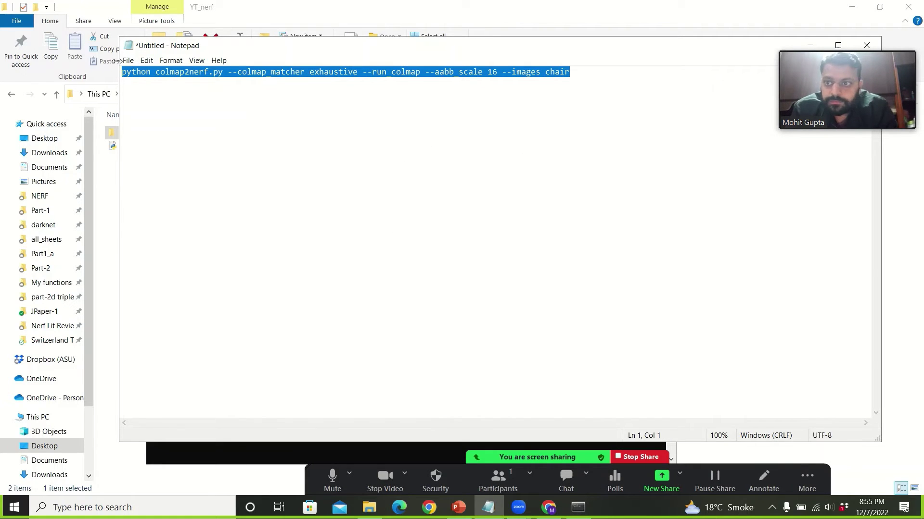
click(377, 452)
key(ctrl+v)
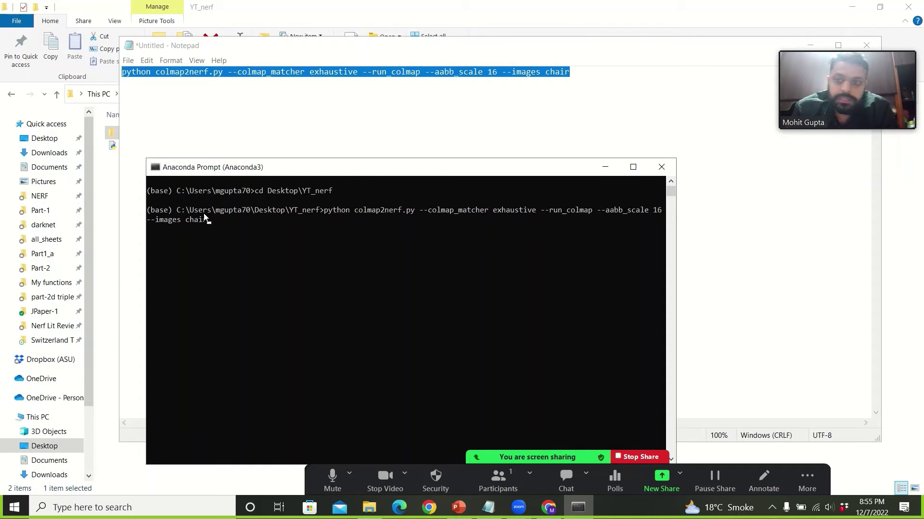
- Run the colmap2nerf command, answering Y to replace colmap_sparse and colmap_text, and let it finish
key(Return)
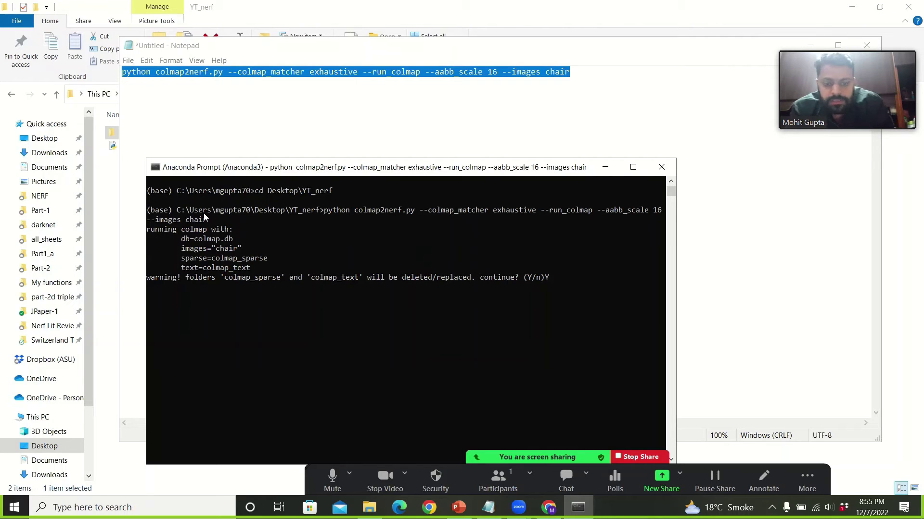
text(Y)
key(Return)
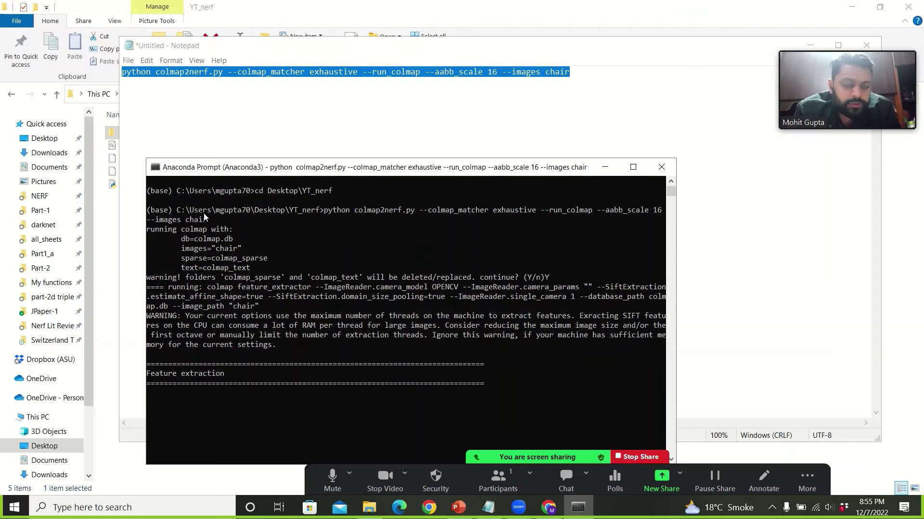
drag(359, 172, 412, 91)
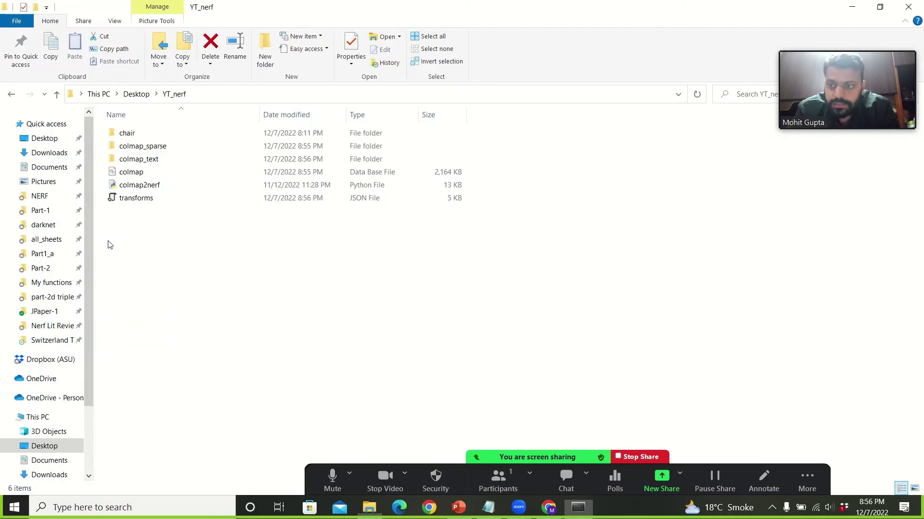
click(102, 244)
click(142, 203)
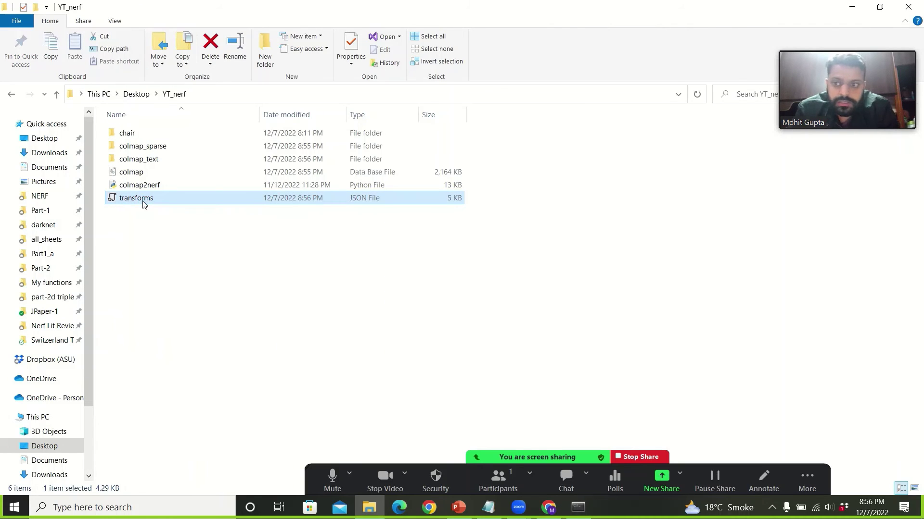
right_click(143, 203)
click(241, 251)
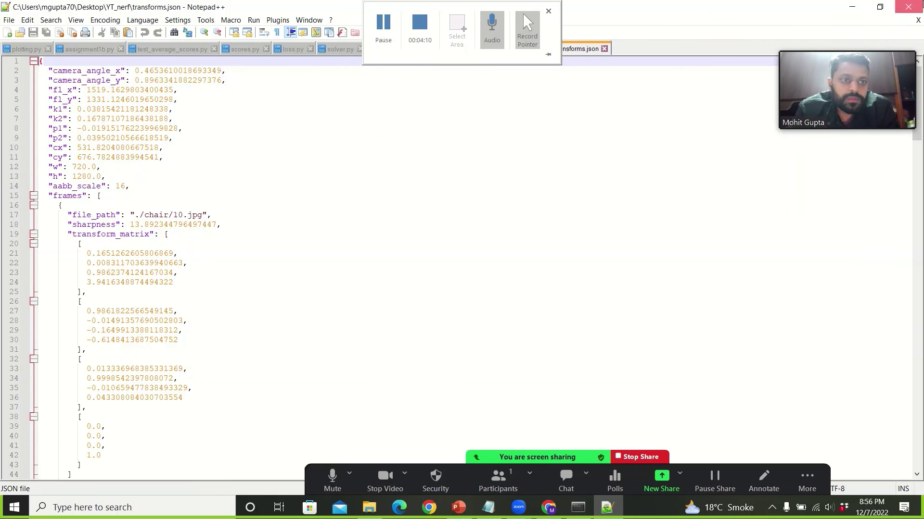
click(909, 7)
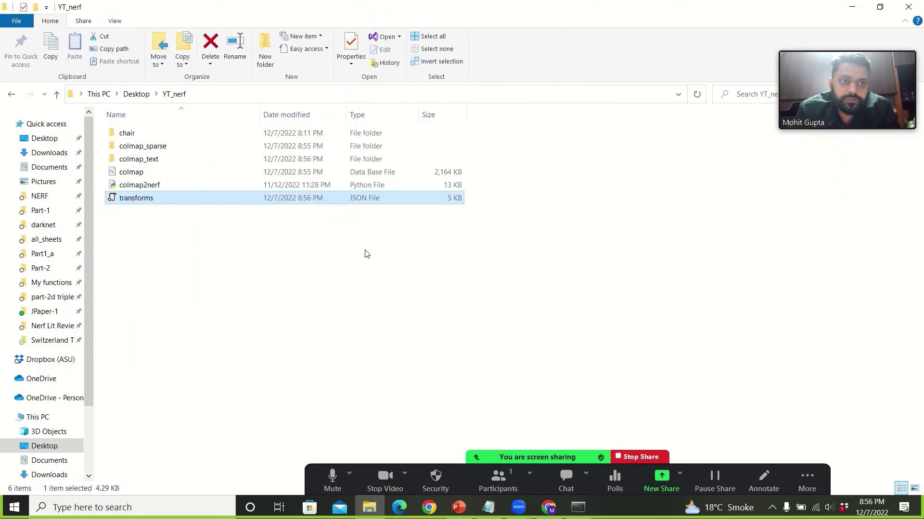